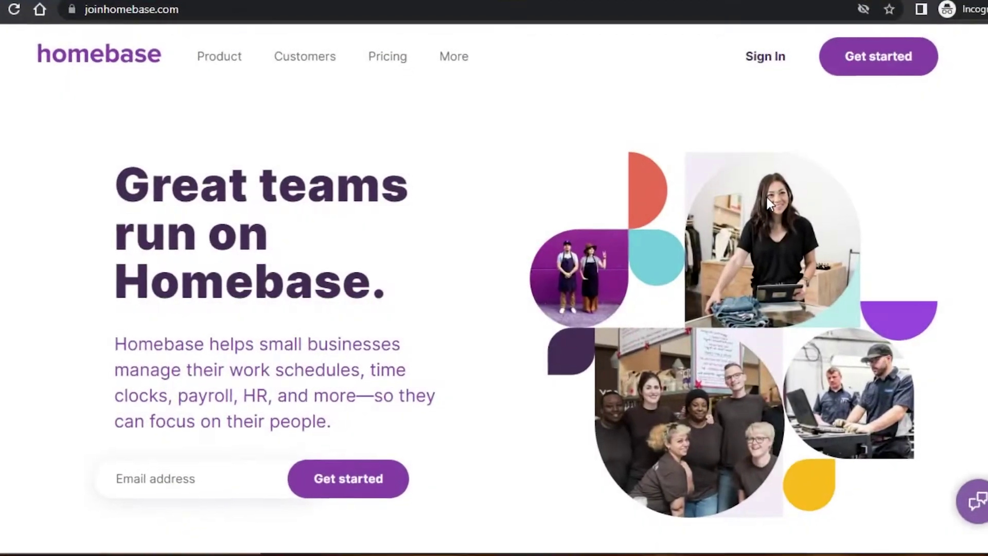
Scroll through the Homebase landing page and jump back to the top.
scroll(926, 160, down, 1)
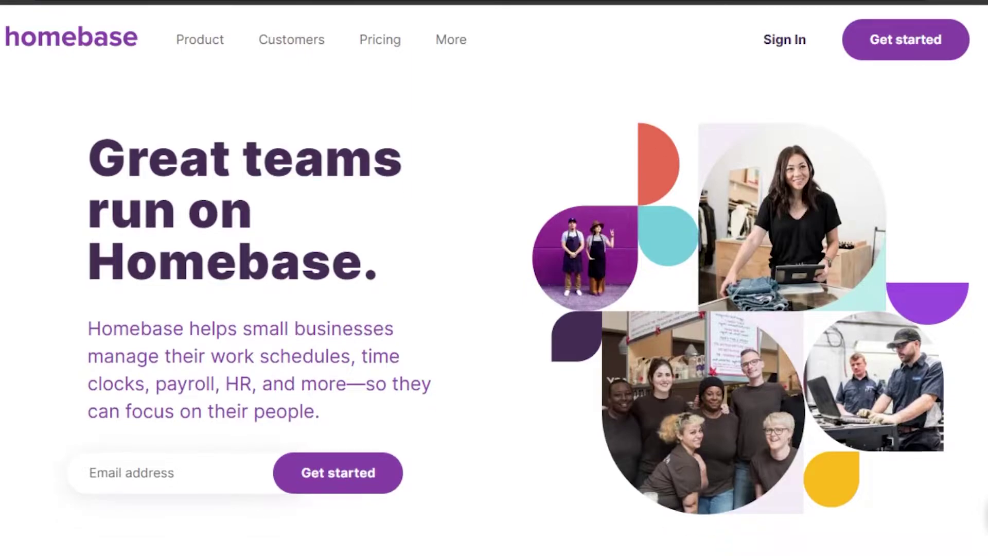
scroll(494, 278, down, 5)
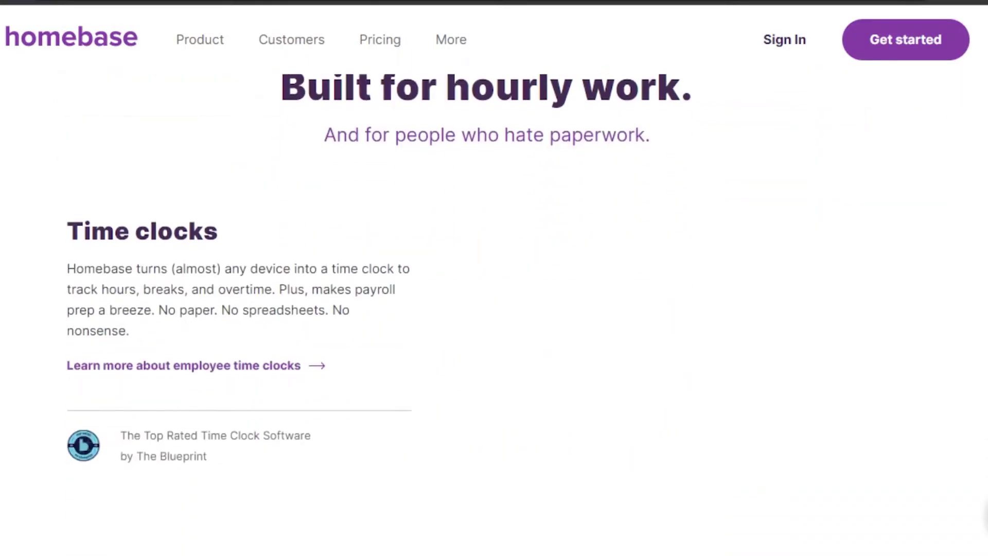
scroll(493, 278, up, 5)
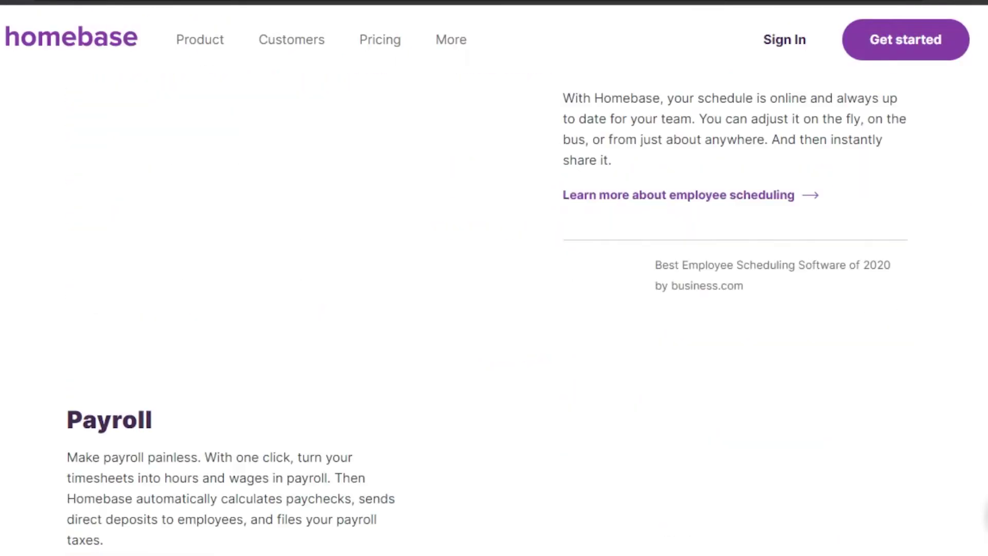
scroll(494, 309, down, 10)
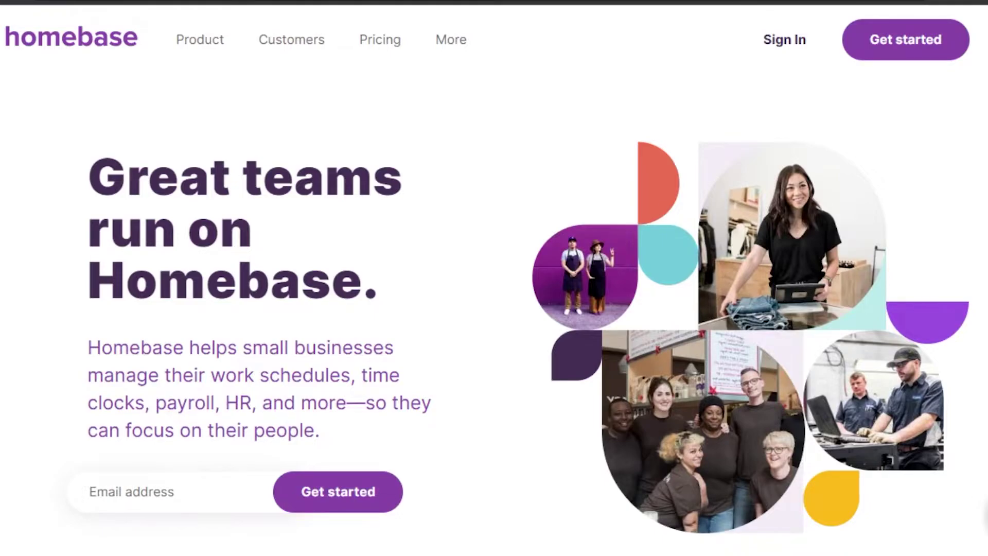
scroll(494, 314, down, 20)
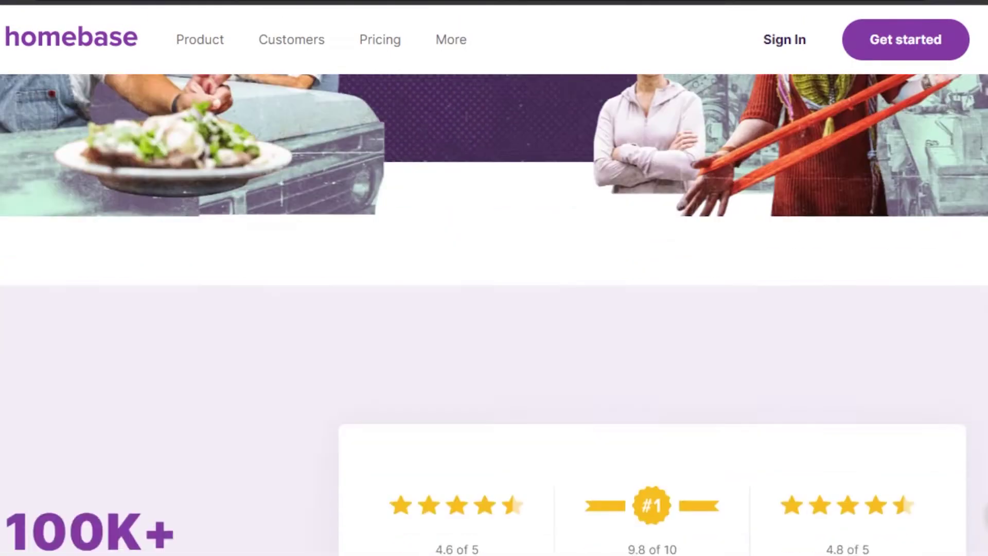
scroll(493, 314, down, 20)
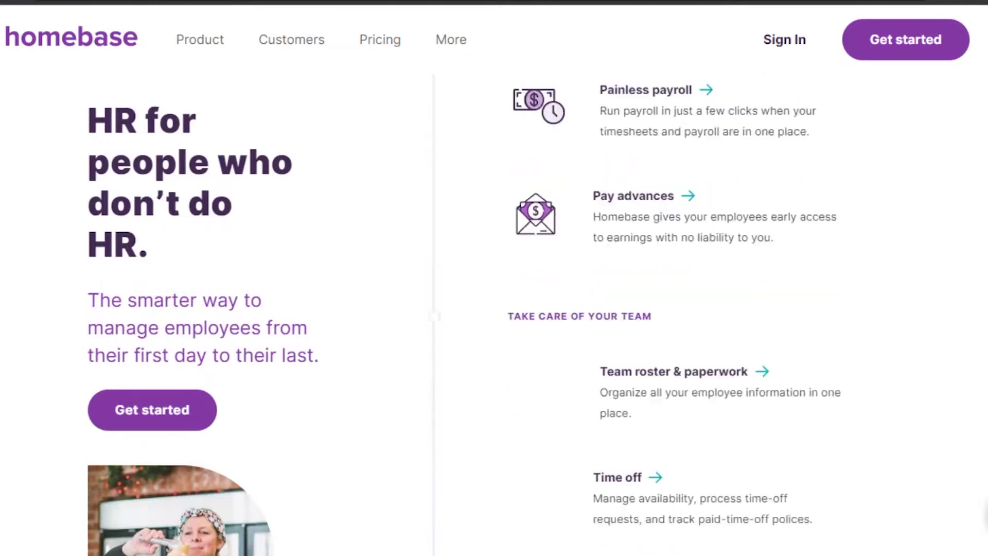
scroll(494, 314, down, 20)
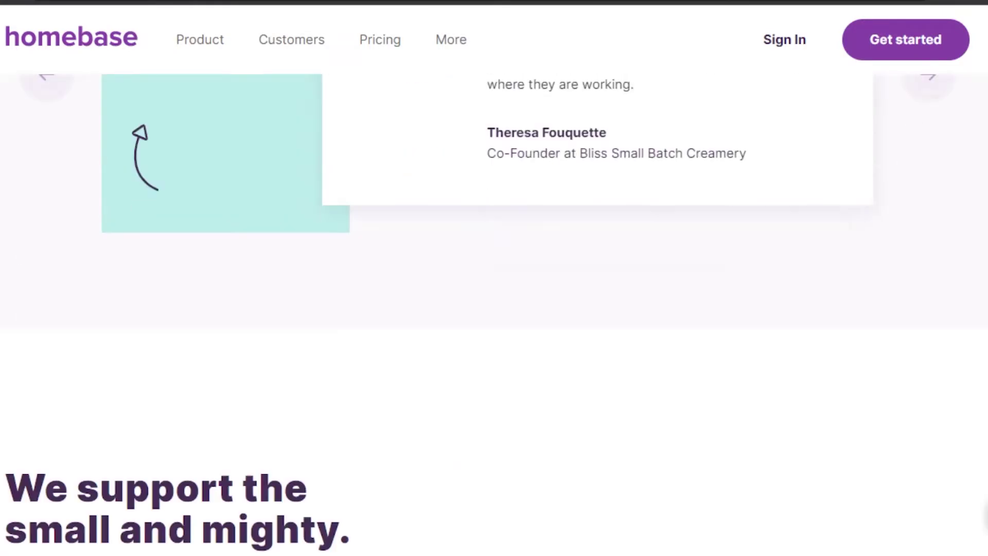
key(Home)
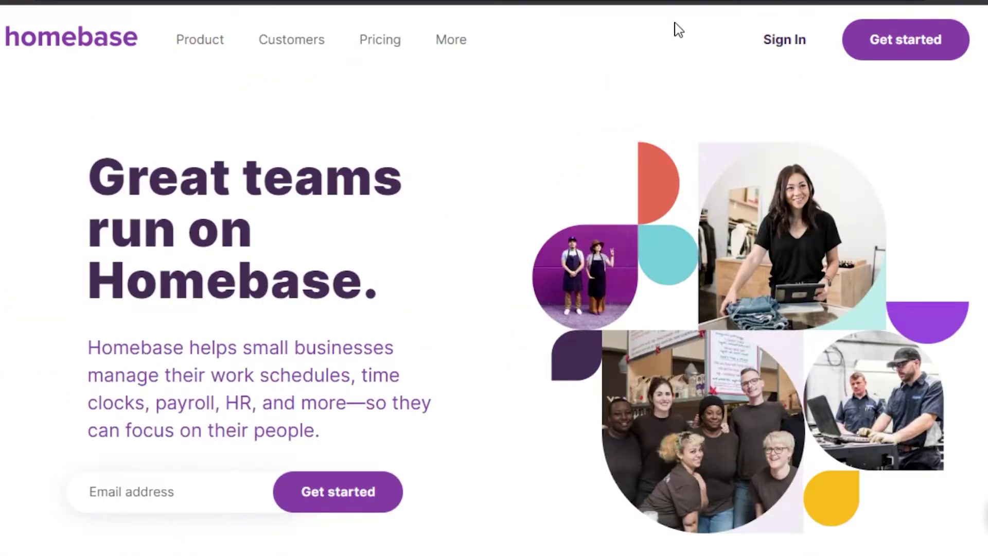
Start sign-up with Get started, then switch to the Homebase - Dashboard window.
click(892, 50)
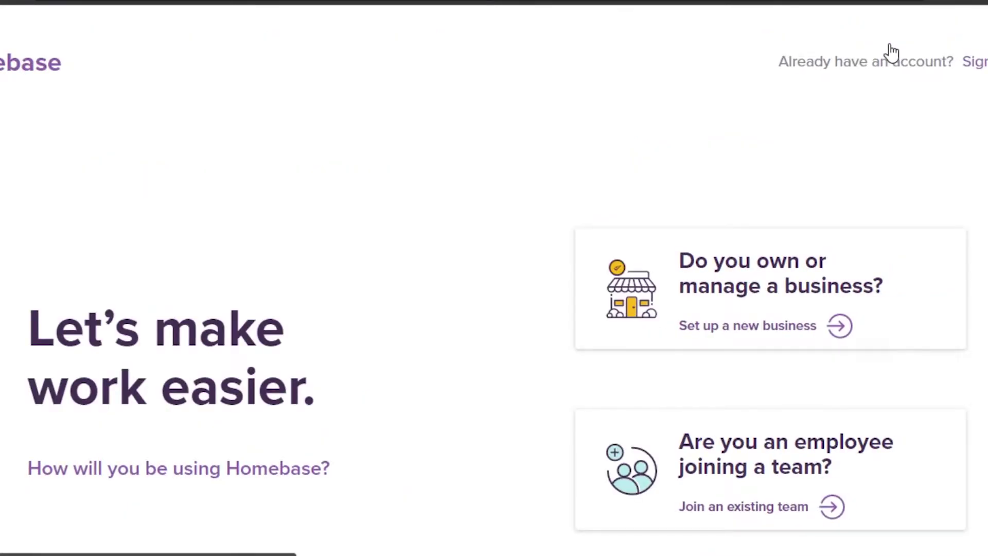
drag(892, 51, 840, 172)
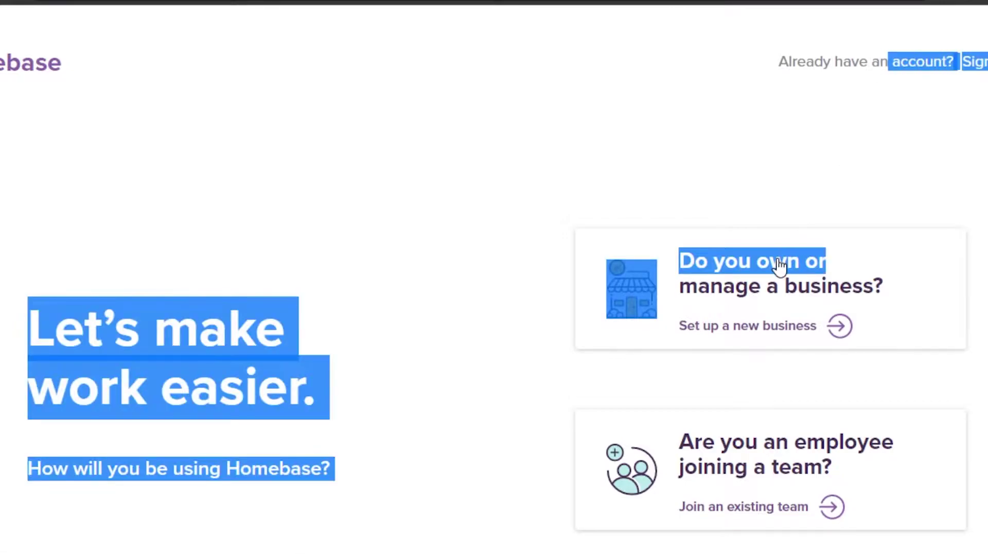
click(542, 186)
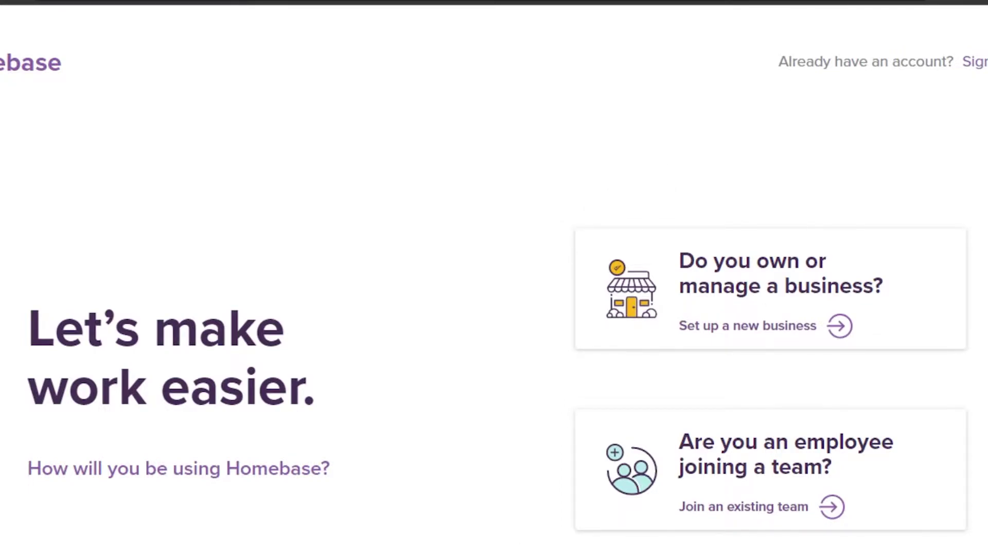
click(419, 495)
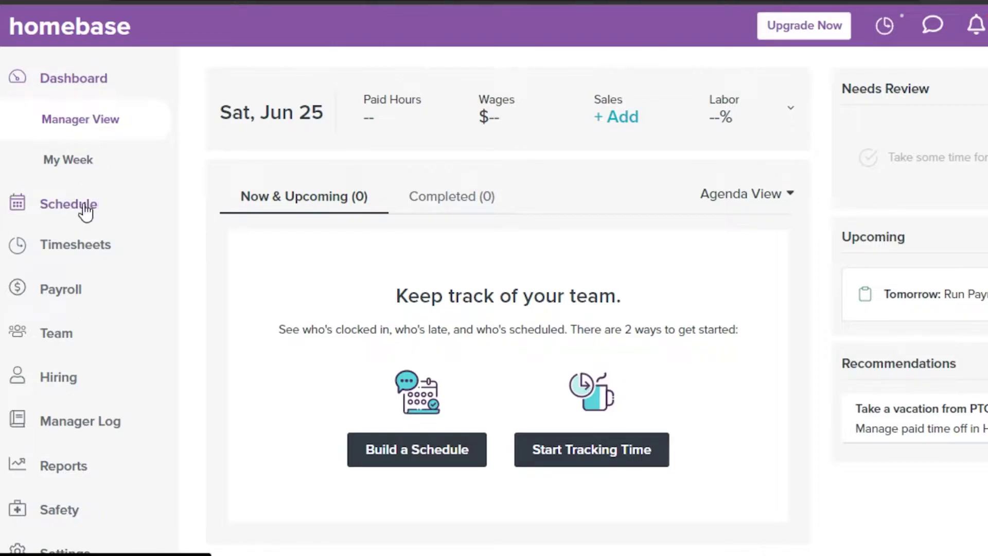
Open Schedule to show the Jun 20–26 week with three employees' shifts.
click(71, 213)
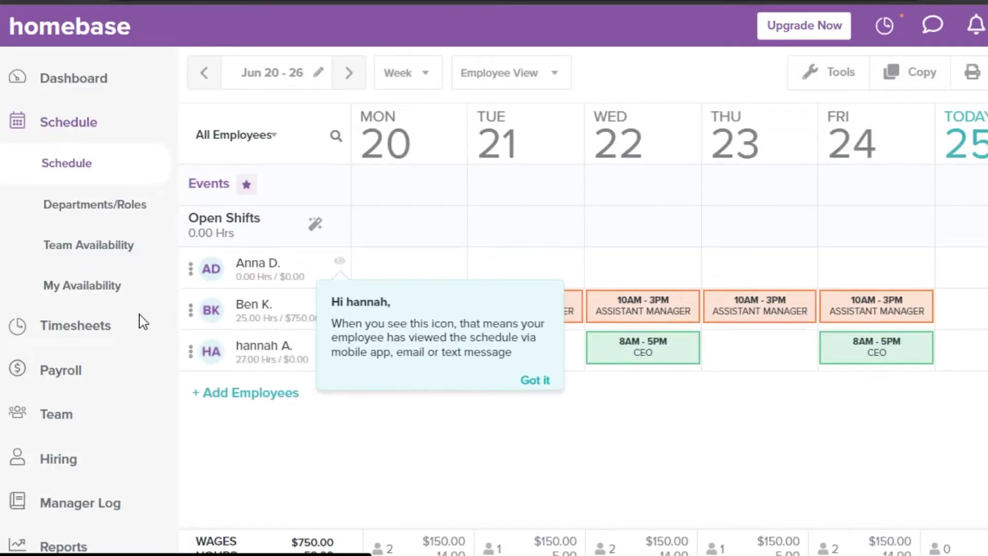
Dismiss the schedule-viewed tip and open the Week dropdown of day, week or month periods.
click(534, 381)
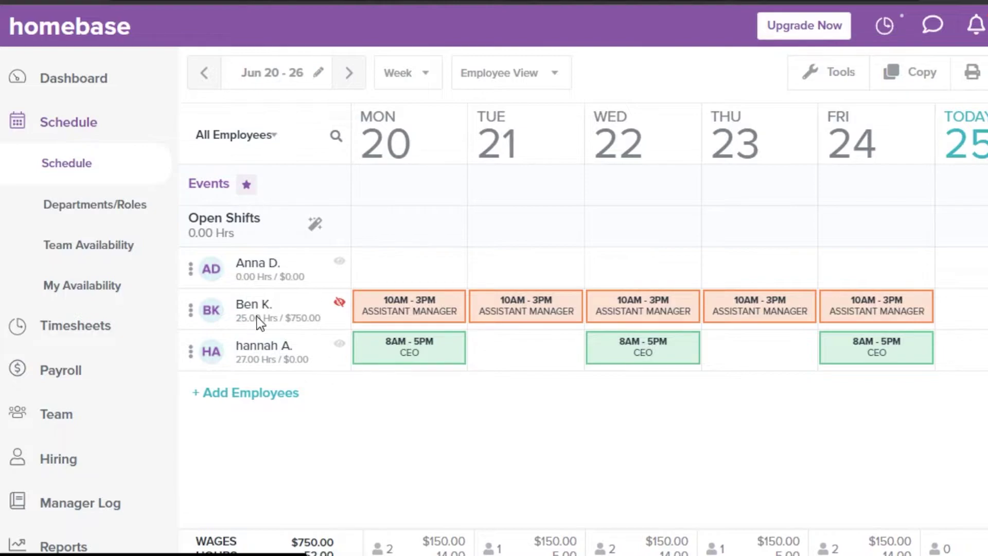
mouse_move(406, 240)
click(400, 90)
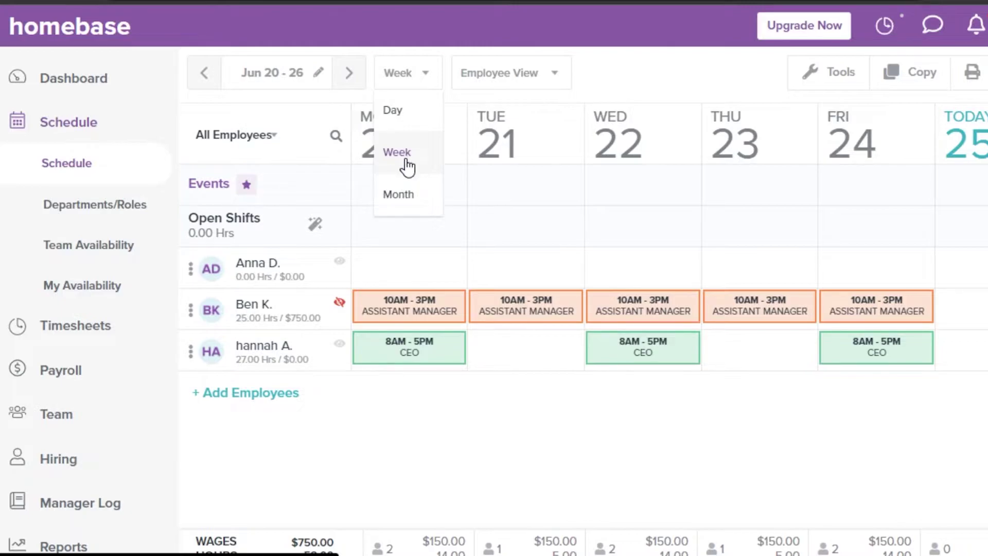
click(404, 194)
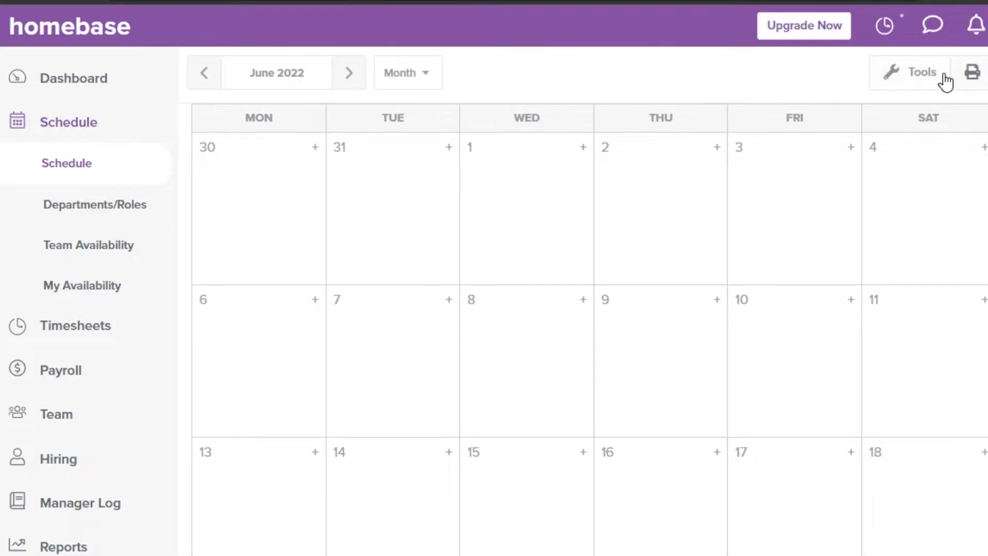
click(414, 82)
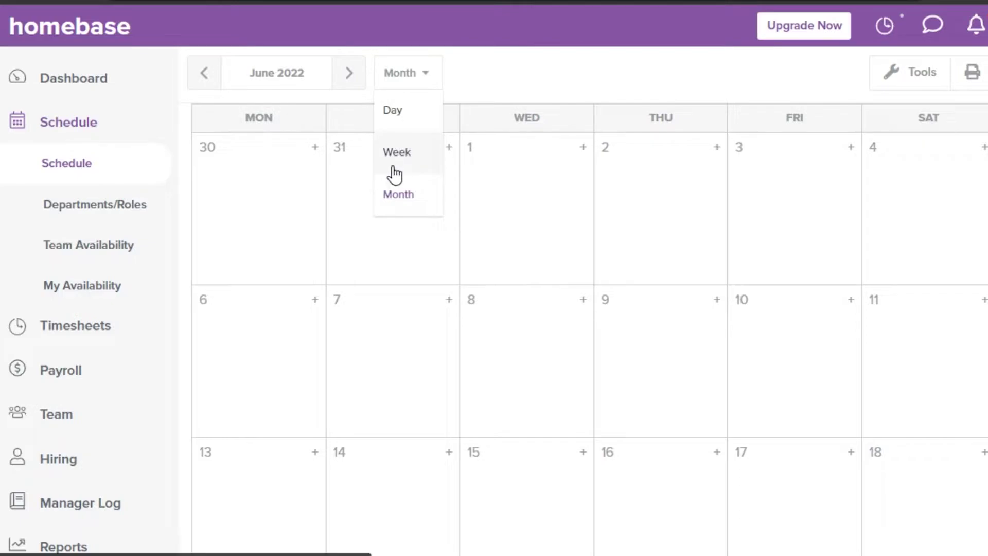
click(412, 154)
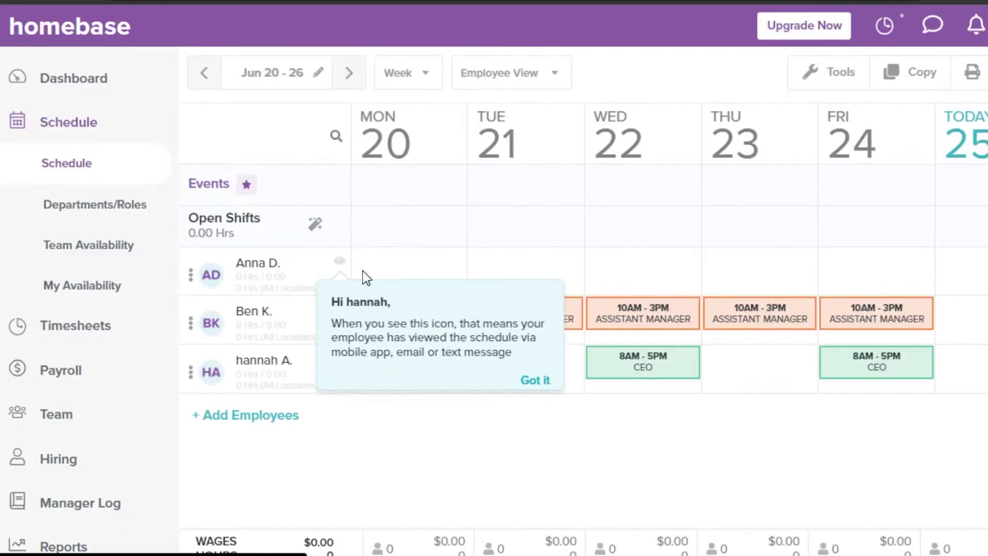
click(548, 383)
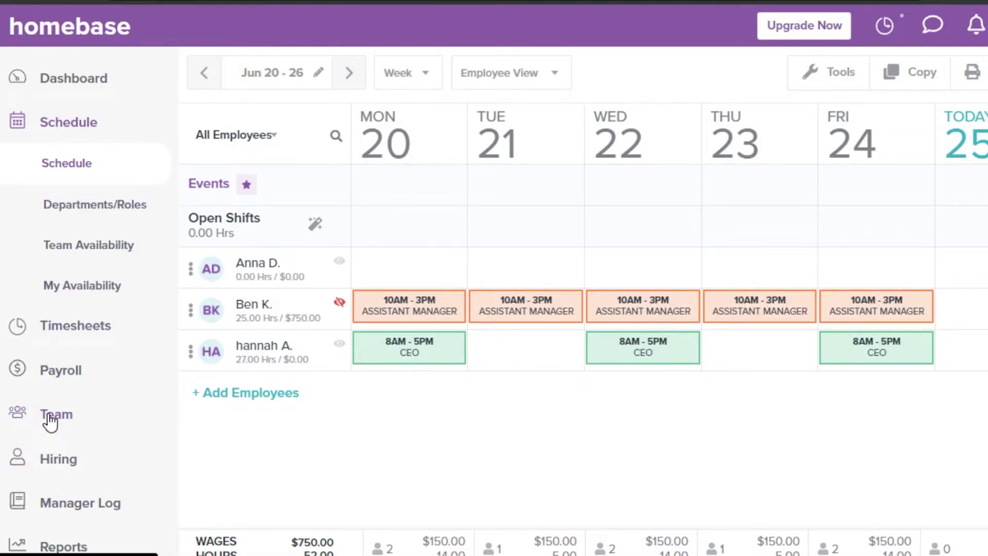
Enter a new team member's name and email at Employee level with the Sales Associate role.
click(242, 393)
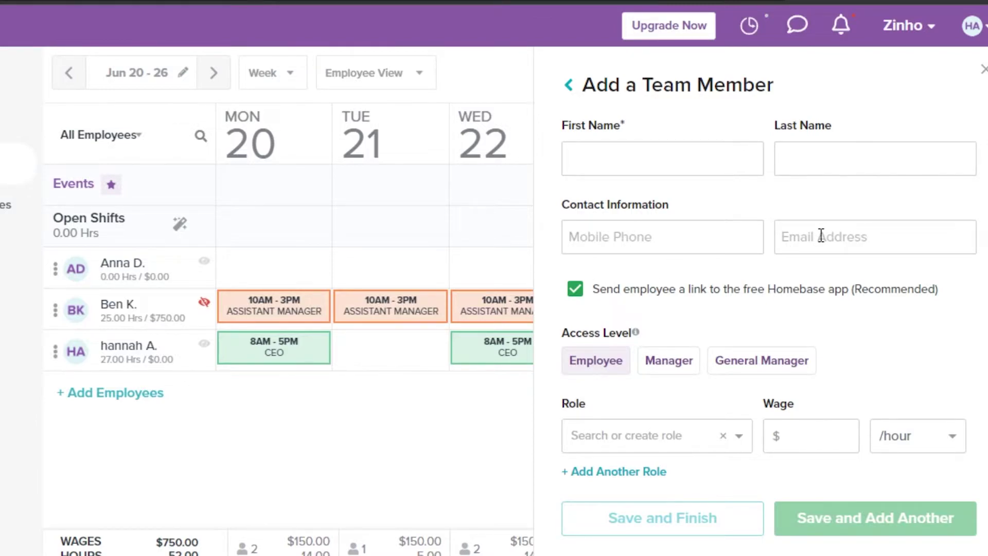
click(627, 166)
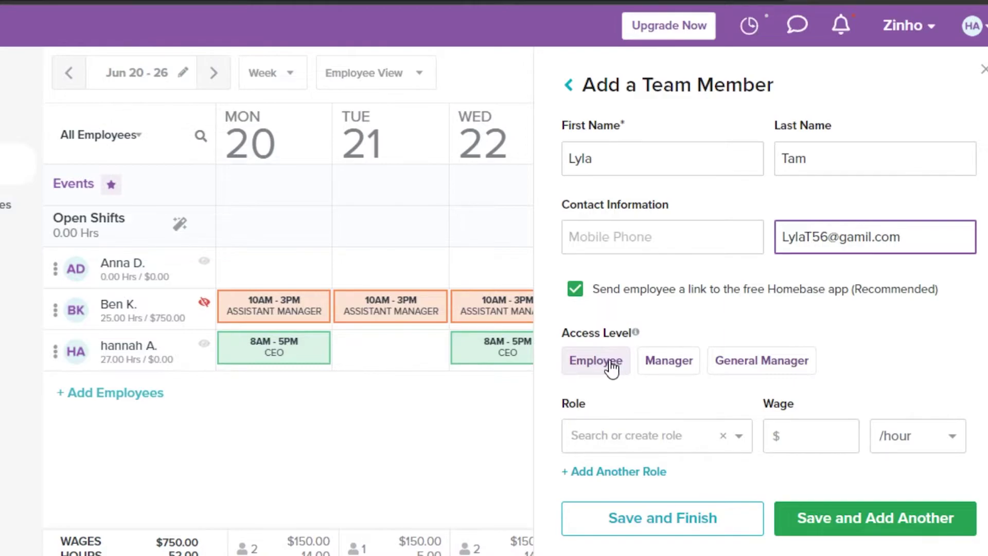
scroll(943, 353, down, 2)
scroll(808, 350, down, 1)
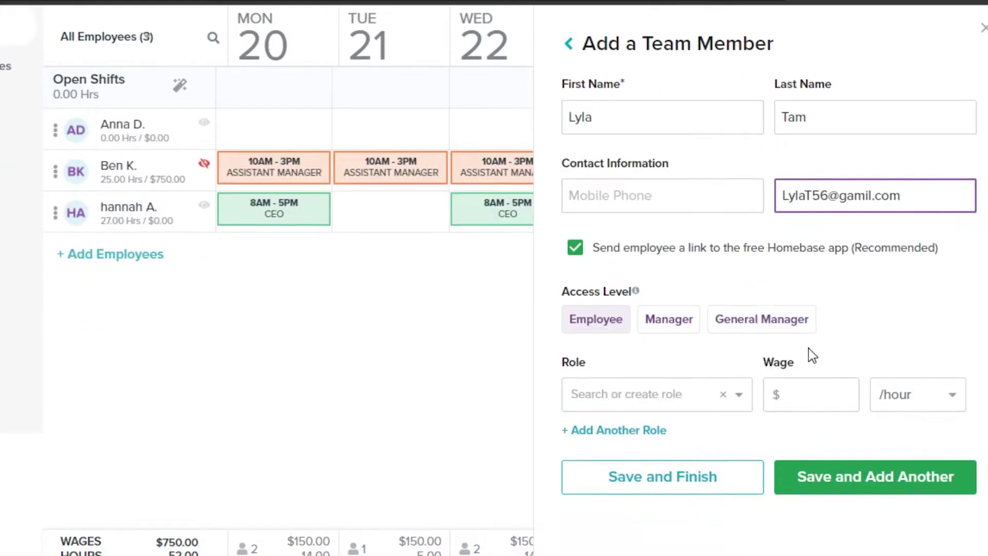
click(739, 400)
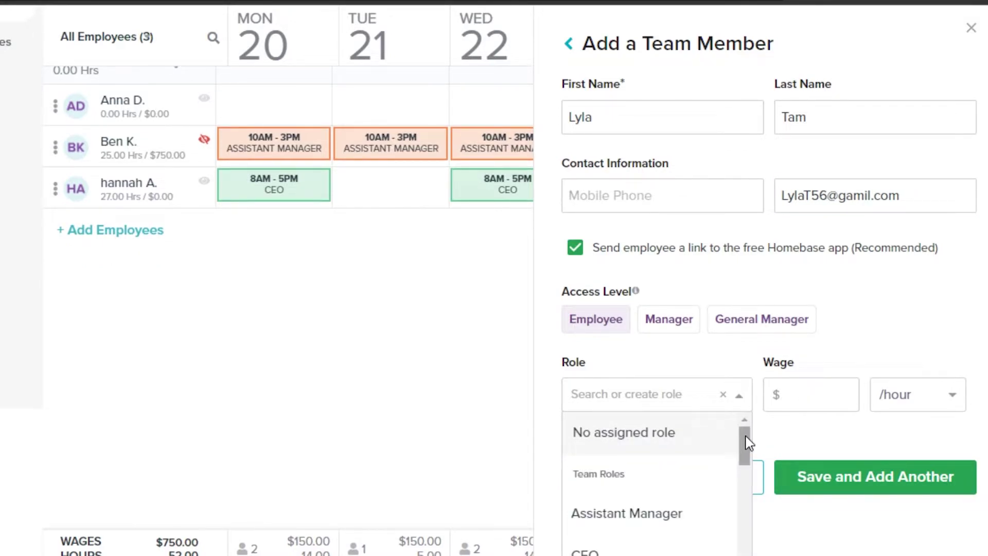
mouse_move(744, 438)
mouse_down()
mouse_move(746, 541)
mouse_move(740, 434)
mouse_up()
drag(744, 472, 741, 510)
scroll(739, 508, down, 4)
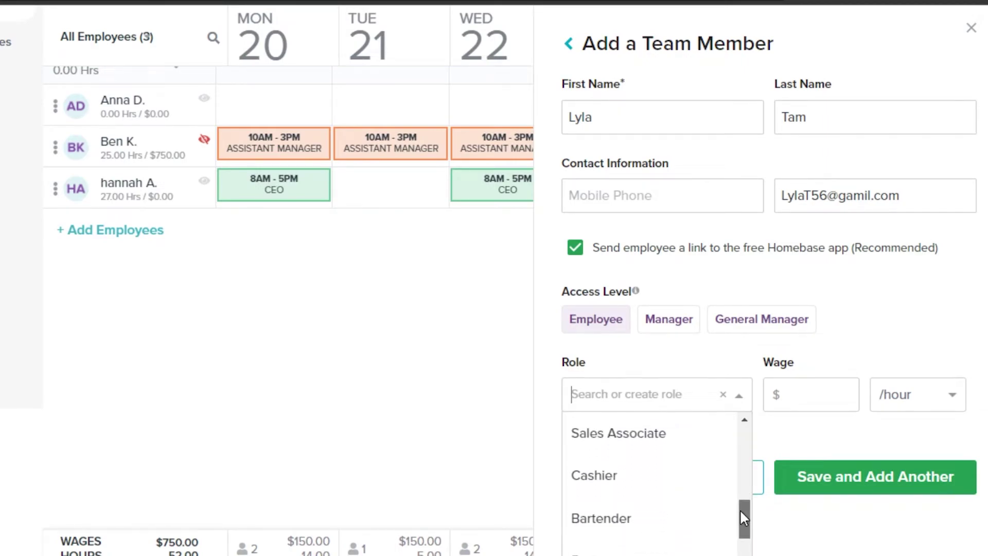
click(673, 432)
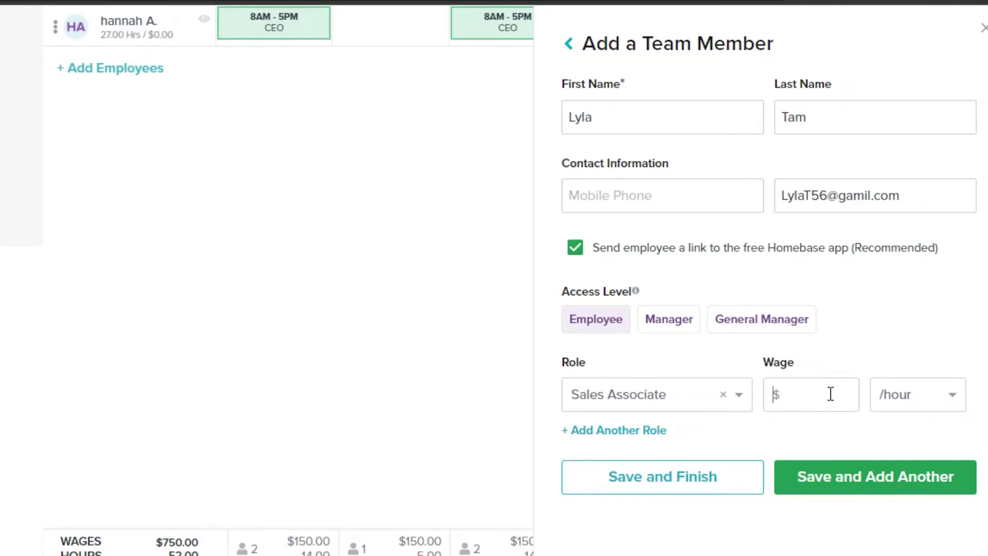
Set the member's wage to $40.00 per hour, save, and close the panel.
text(40)
click(921, 406)
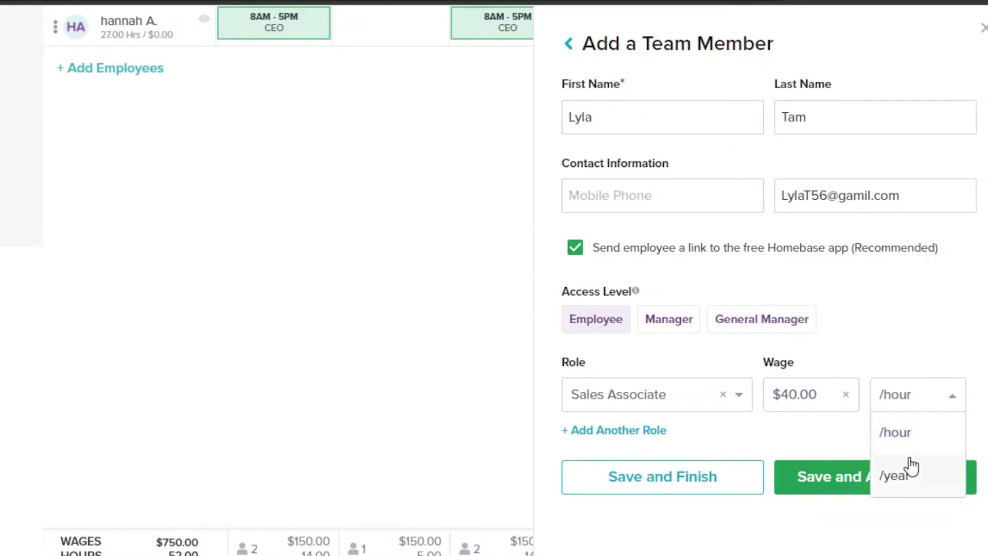
click(906, 443)
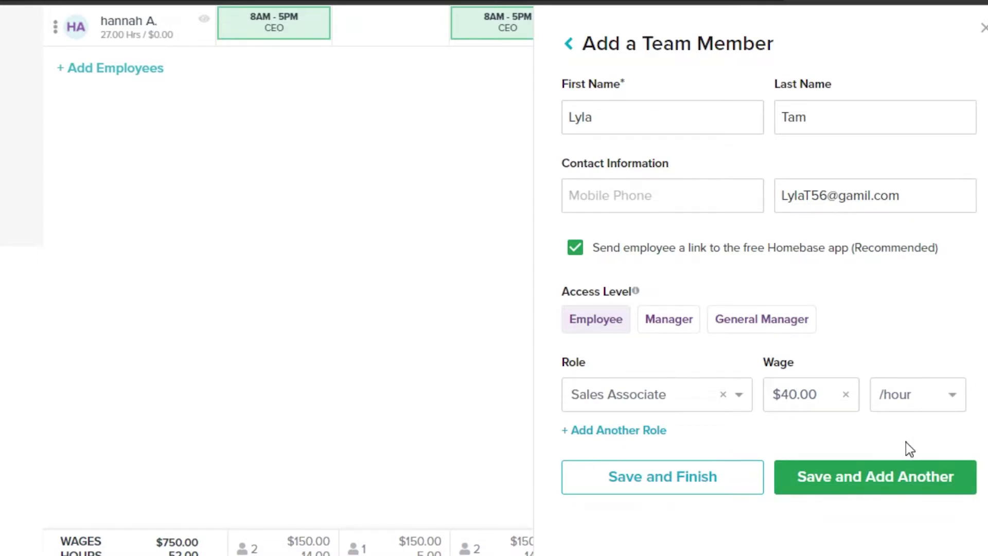
click(890, 480)
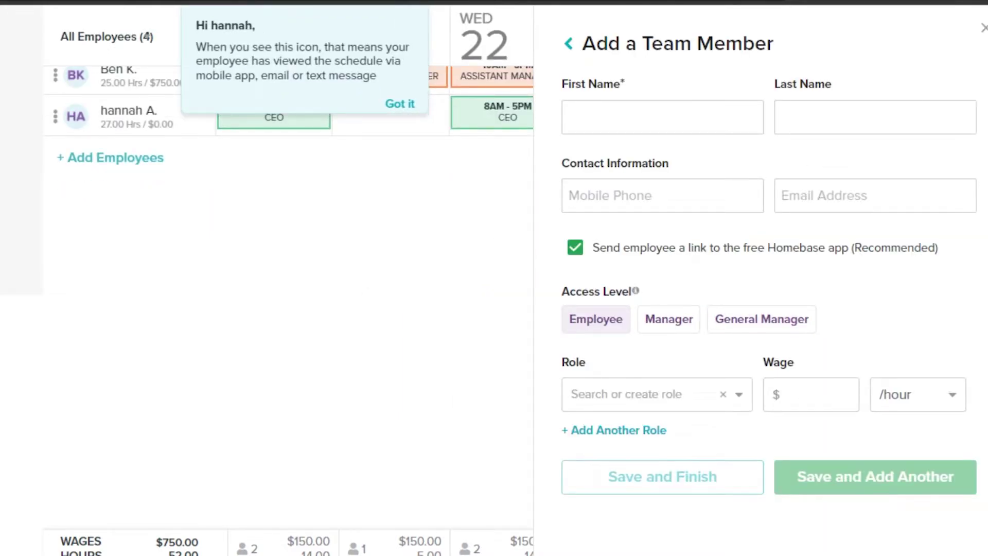
click(383, 307)
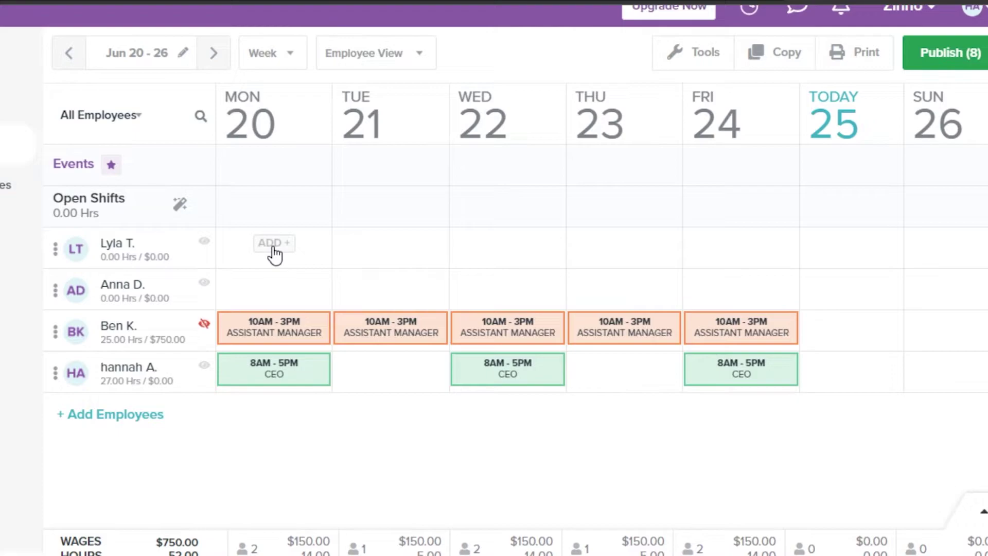
Create a Monday shift for the top employee, also applied Tuesday through Friday.
click(274, 245)
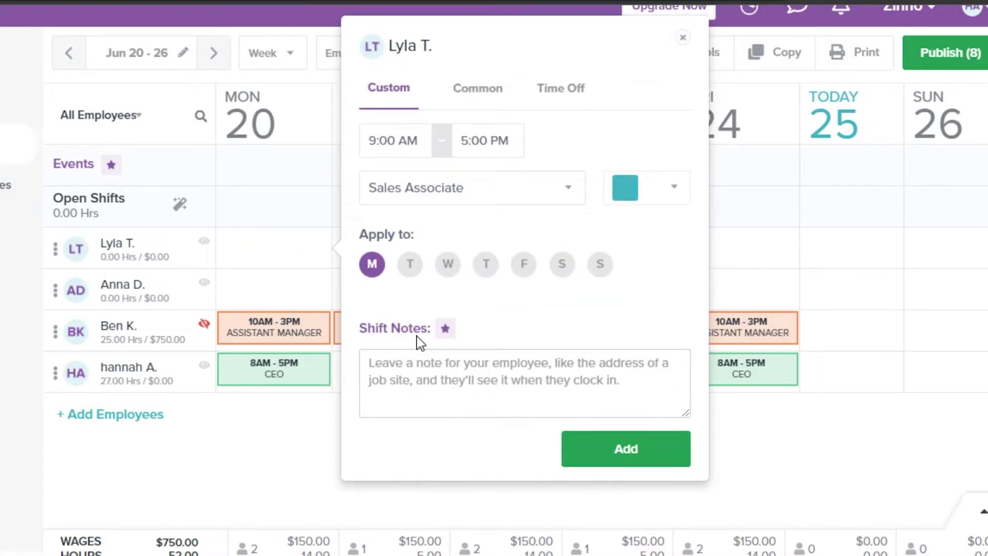
click(410, 264)
click(461, 266)
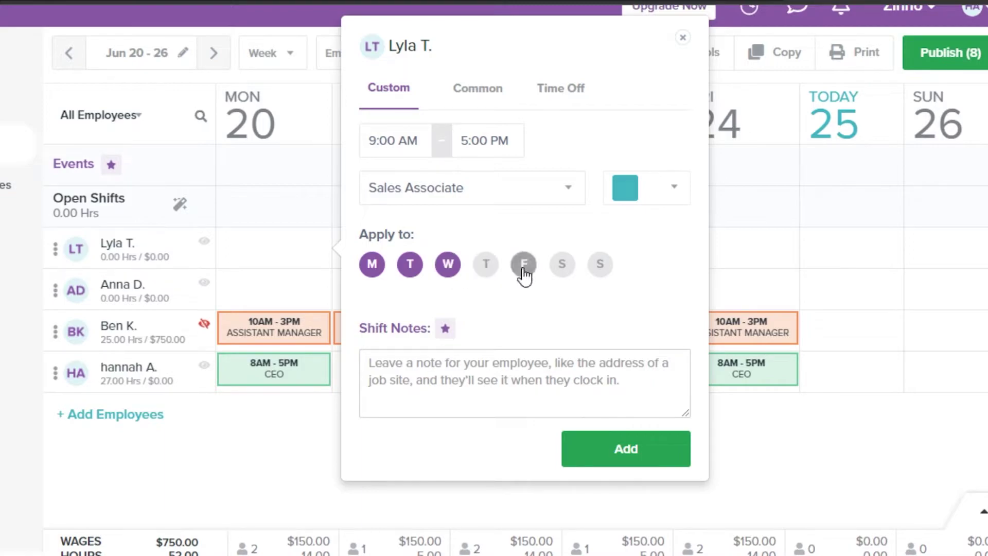
click(524, 266)
click(486, 267)
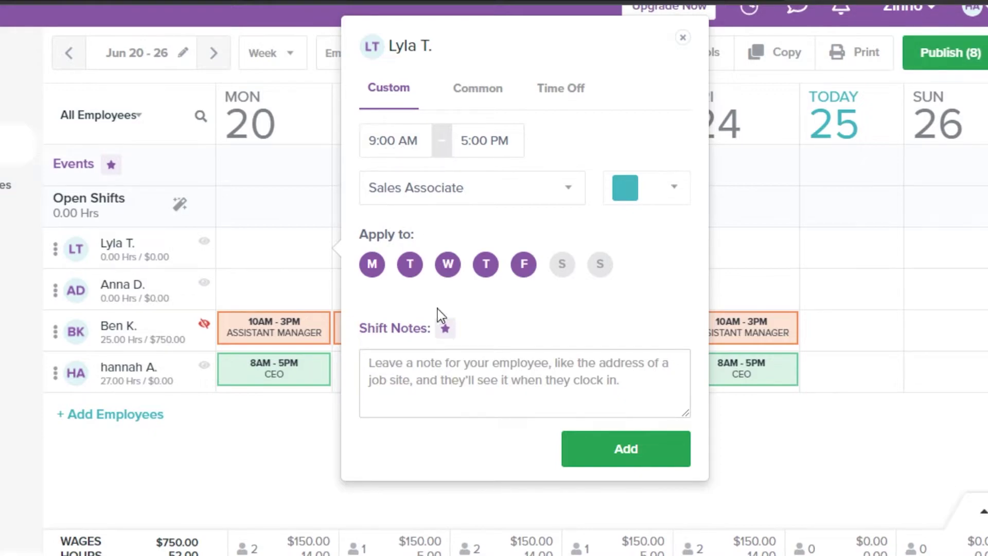
Keep the shift at 9AM–5PM, colour it magenta, and add the weekday shifts.
click(407, 140)
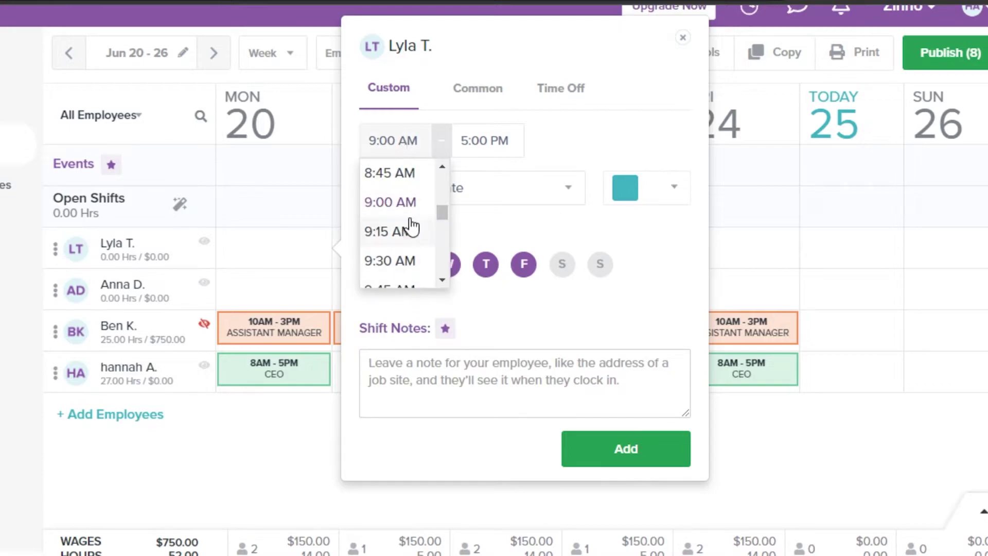
click(489, 148)
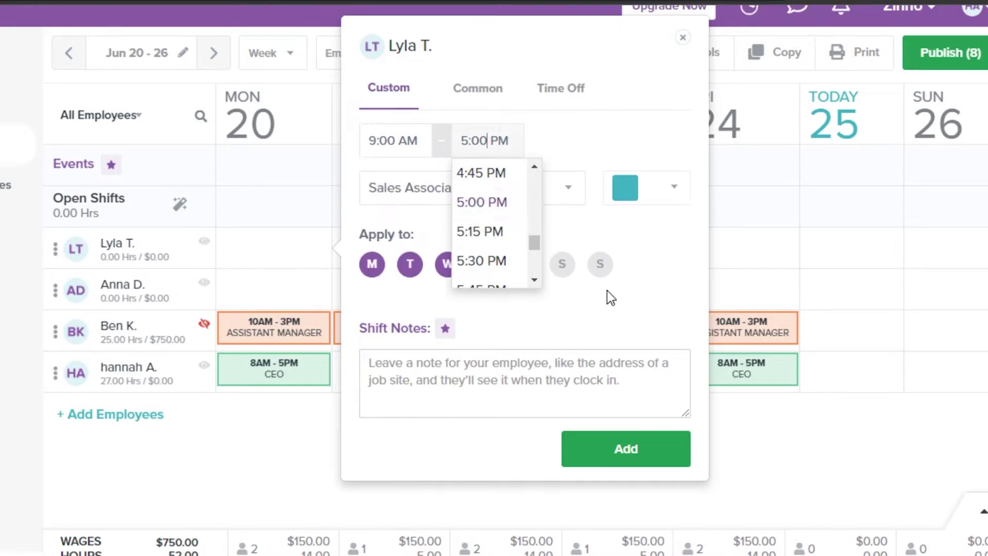
click(600, 311)
click(638, 209)
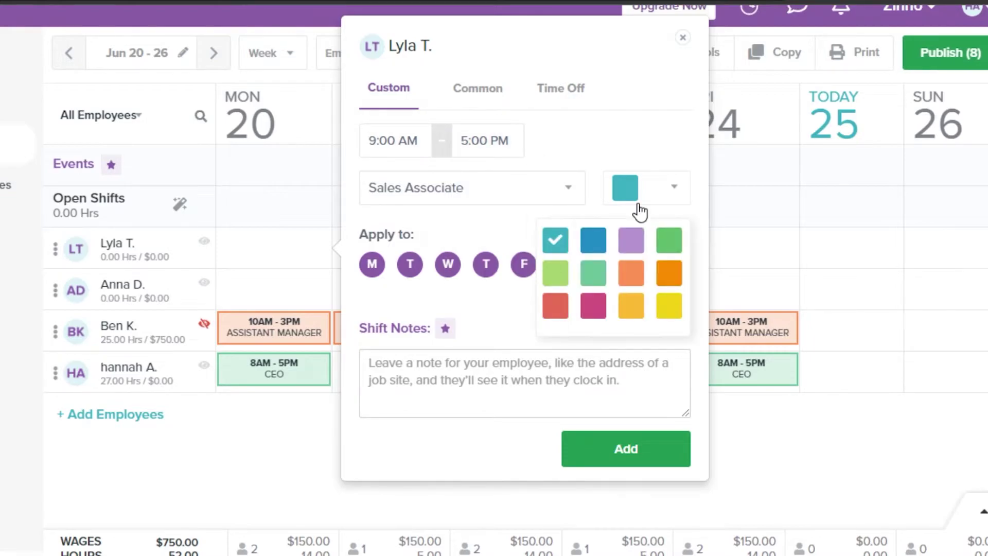
click(593, 306)
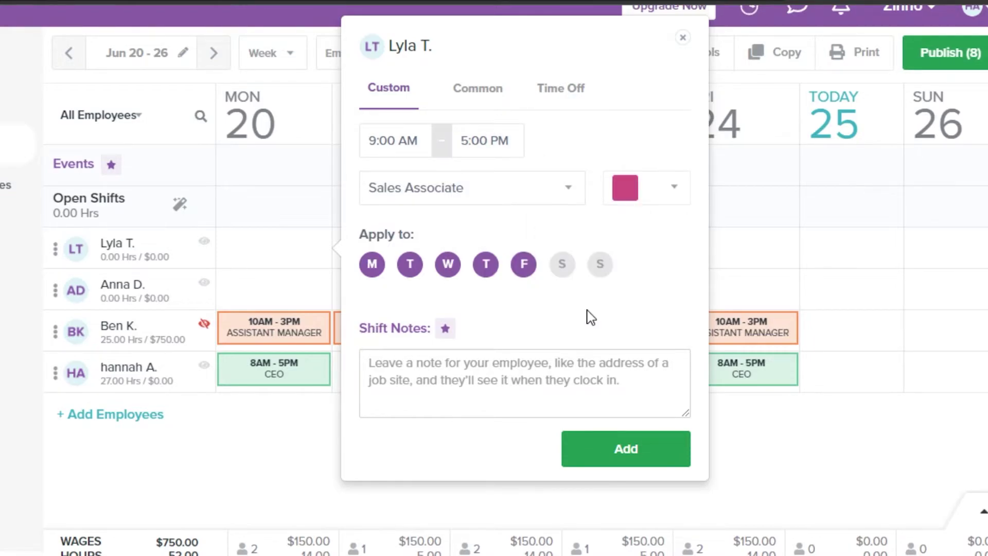
drag(530, 329, 262, 337)
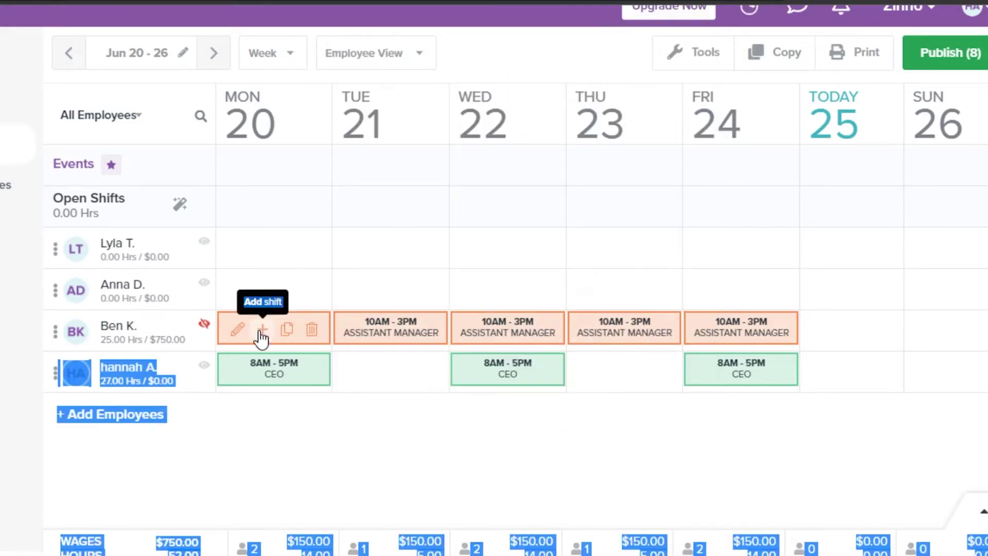
click(264, 439)
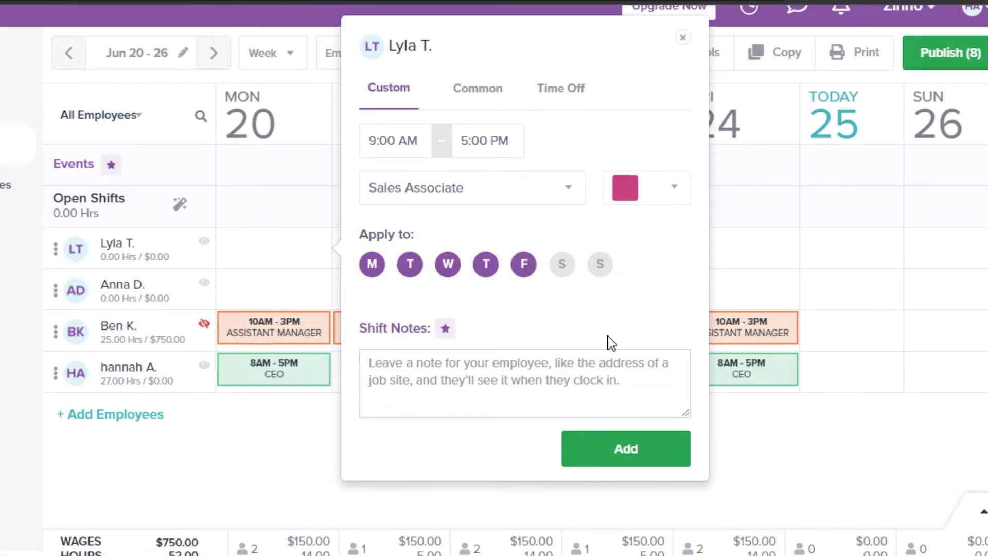
click(615, 459)
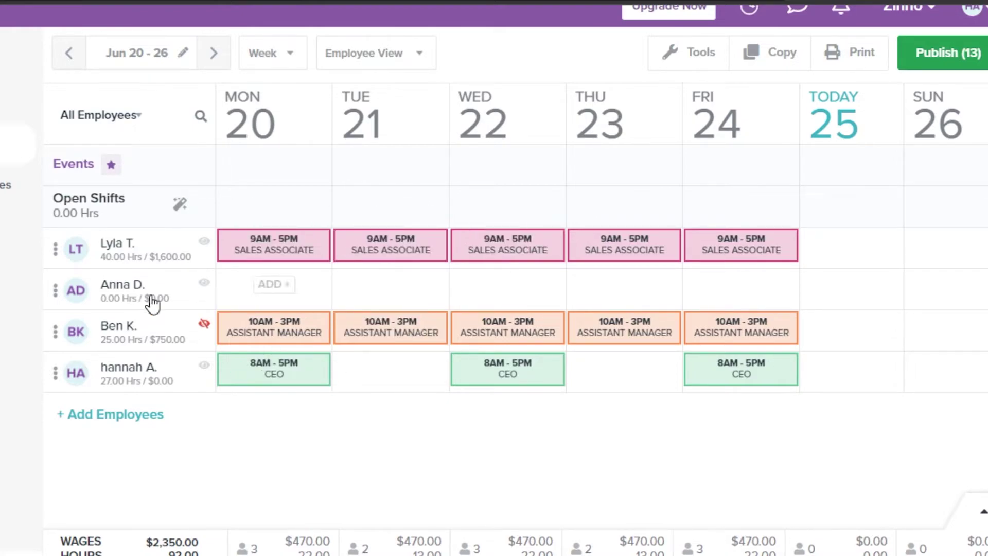
Add blue 9AM–5PM Monday–Thursday shifts for the second employee and reach the availability grid.
click(274, 285)
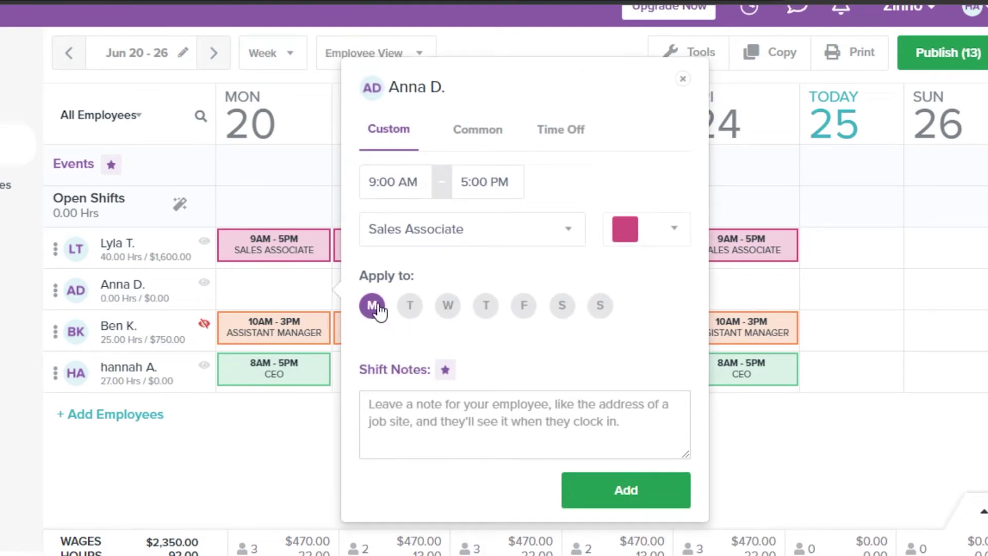
drag(378, 308, 486, 309)
click(638, 231)
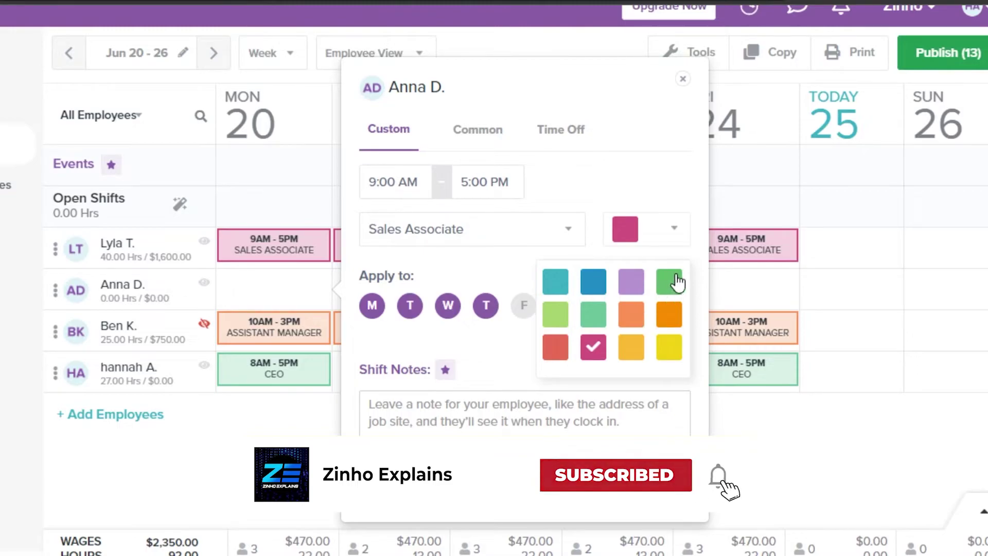
click(593, 281)
key(Escape)
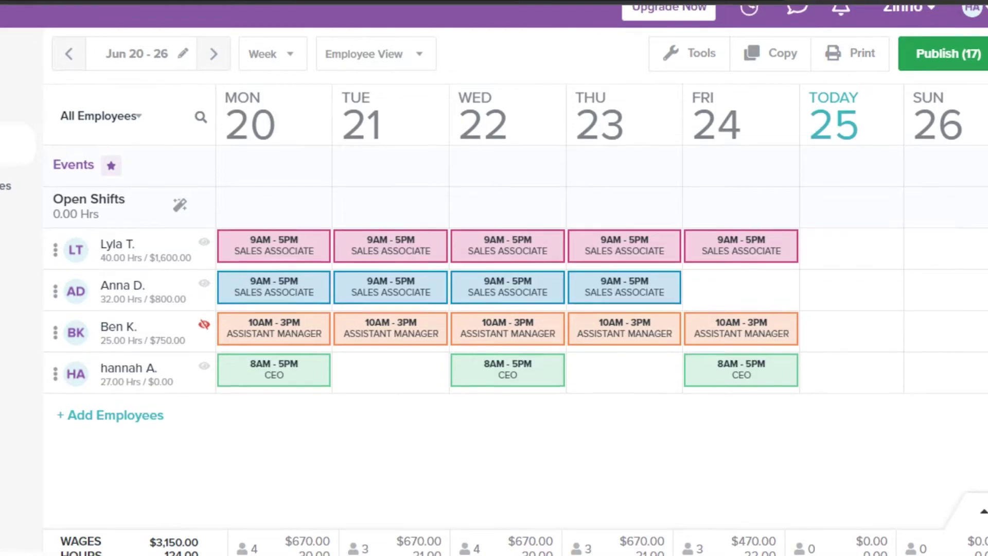
scroll(954, 205, up, 1)
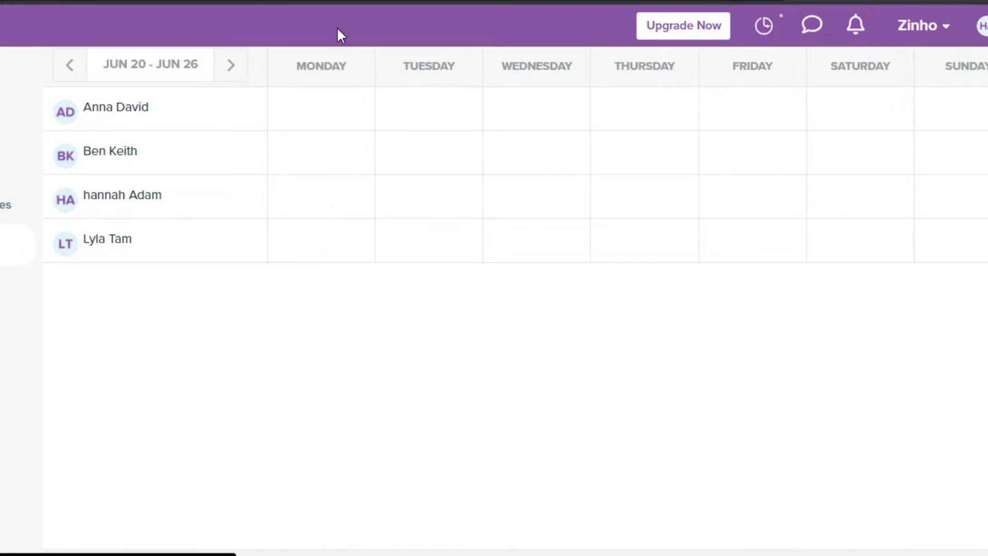
Save a whole-day Preferred Monday availability for the last employee.
mouse_move(348, 115)
click(320, 242)
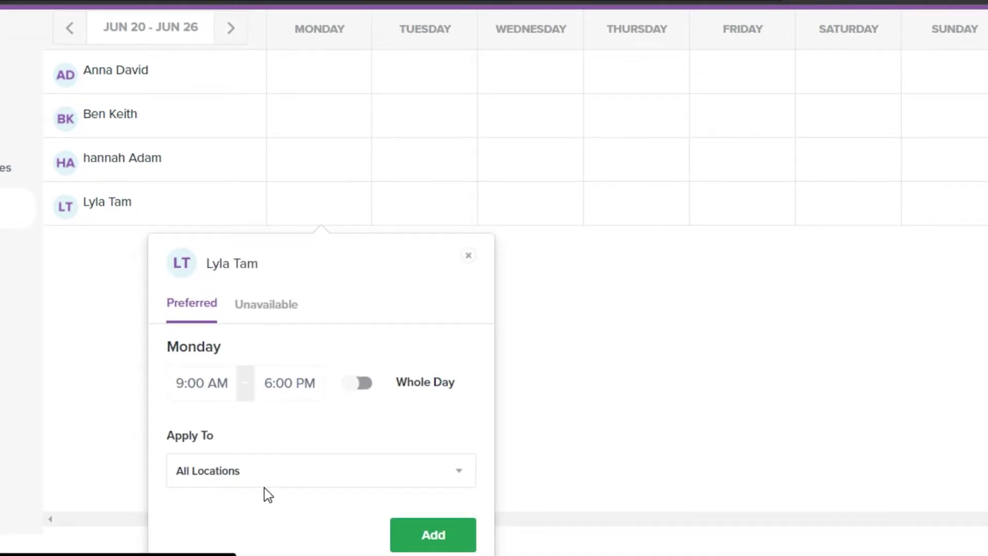
click(361, 385)
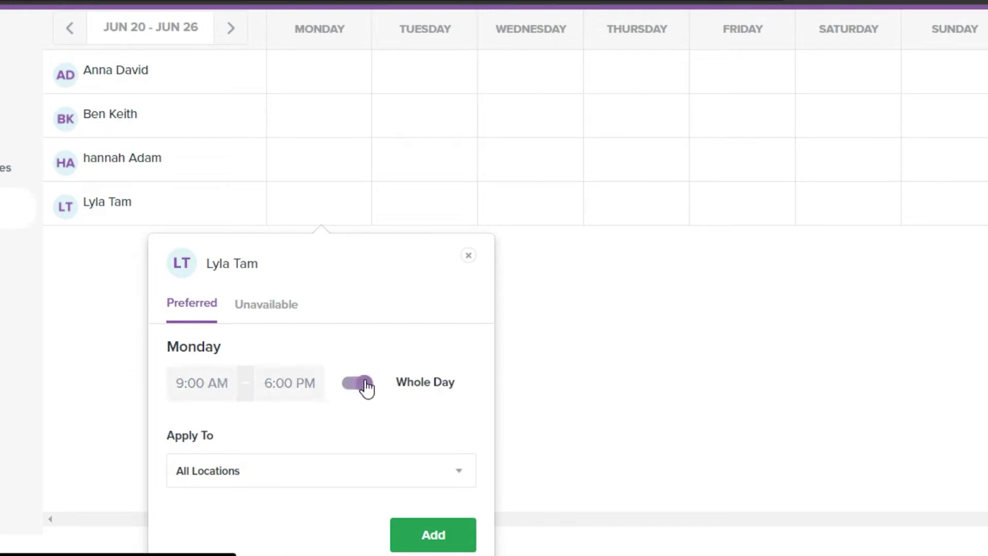
click(427, 538)
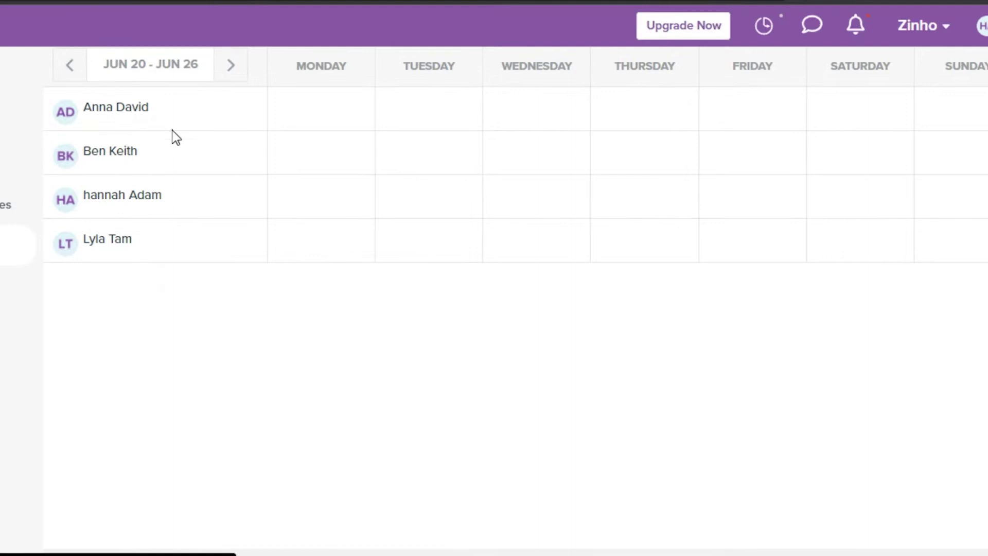
Start a Wednesday availability preference for the second employee.
mouse_move(304, 243)
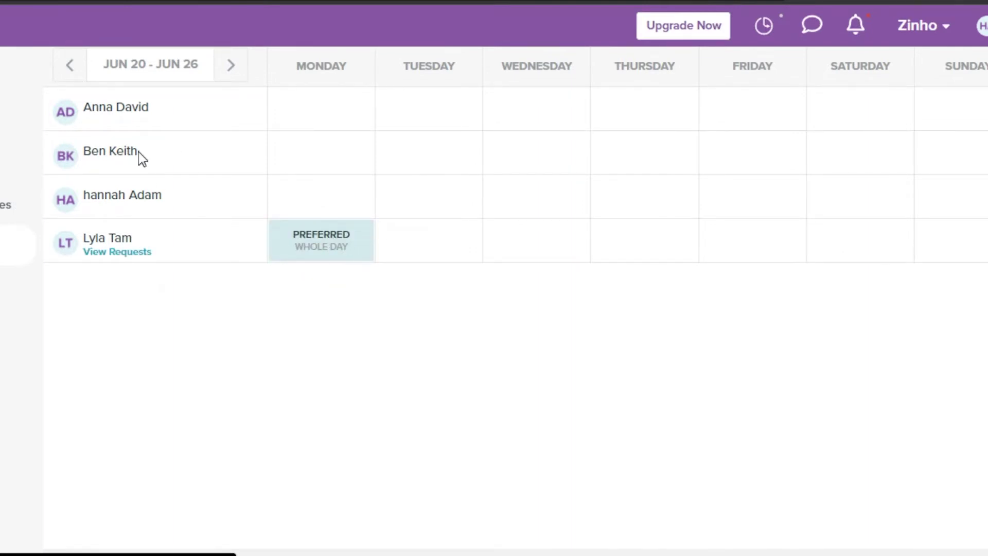
mouse_move(560, 161)
click(531, 157)
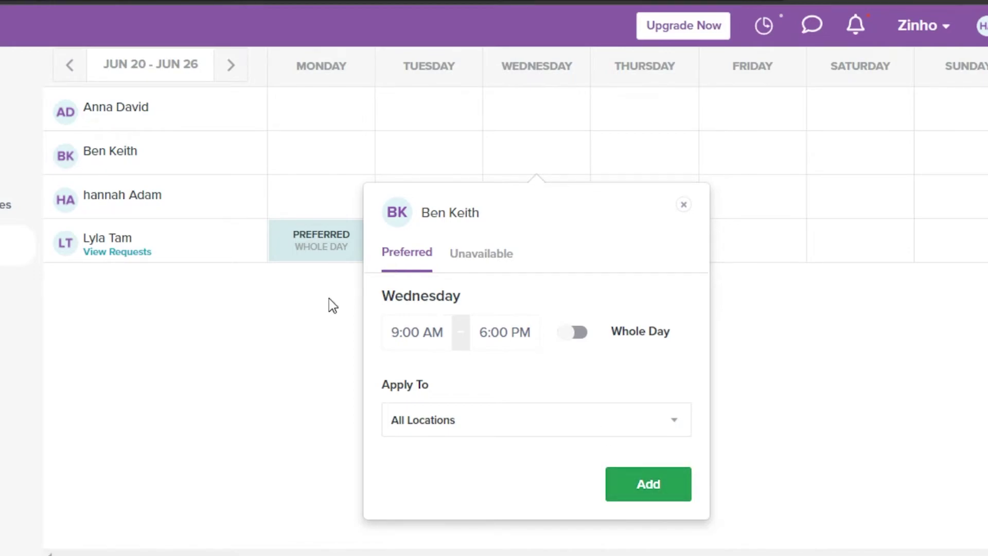
Save the second employee's 9:00 AM–6:00 PM Preferred Wednesday availability.
key(Return)
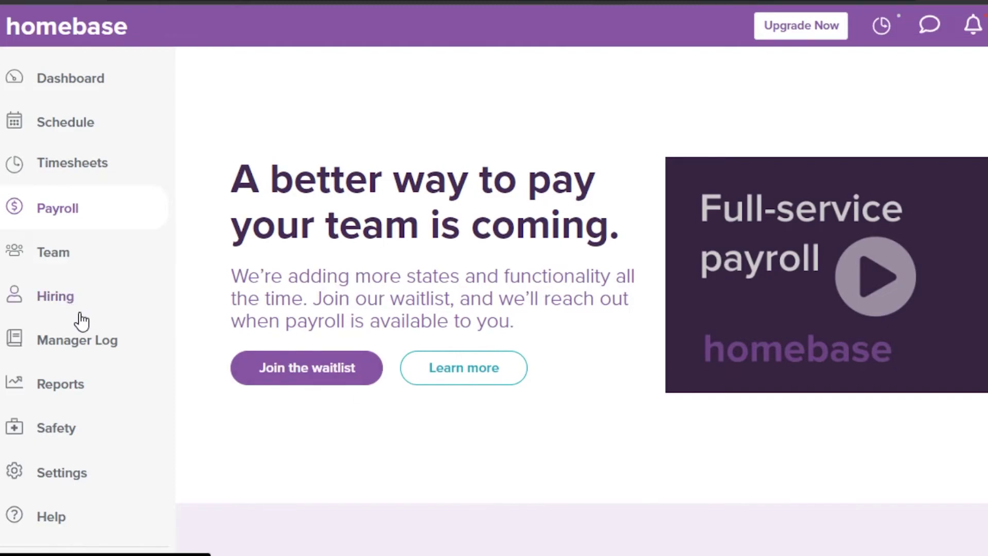
Open Hiring to see job post templates like Assistant Manager, Barista and Cashier.
click(56, 297)
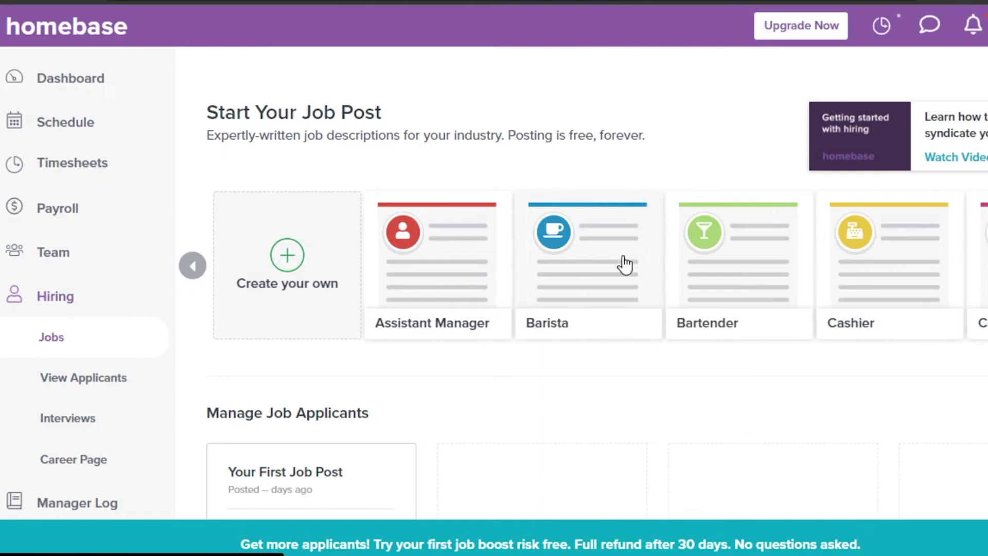
Preview the Create your own job post and Interviews pages, return to Jobs, then open Manager Log.
click(287, 253)
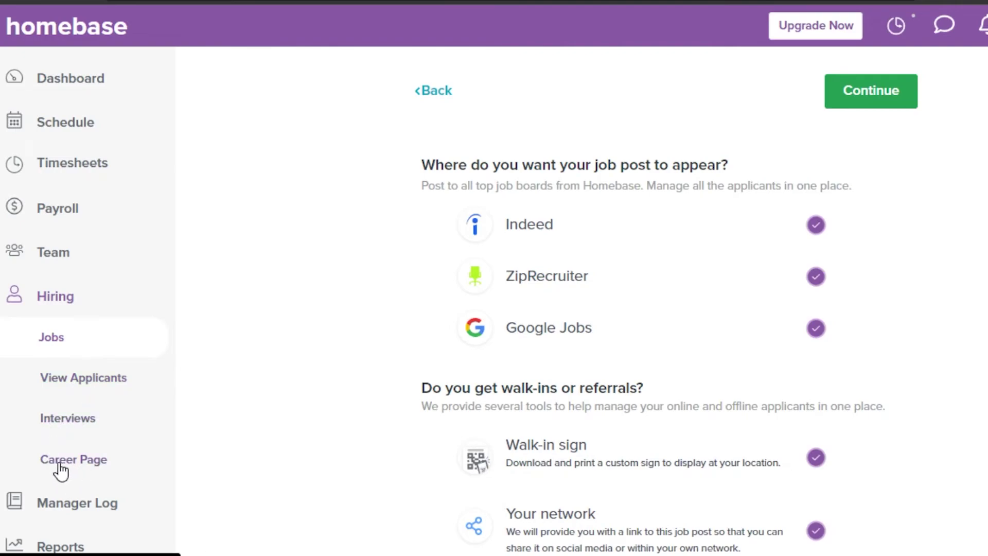
click(73, 423)
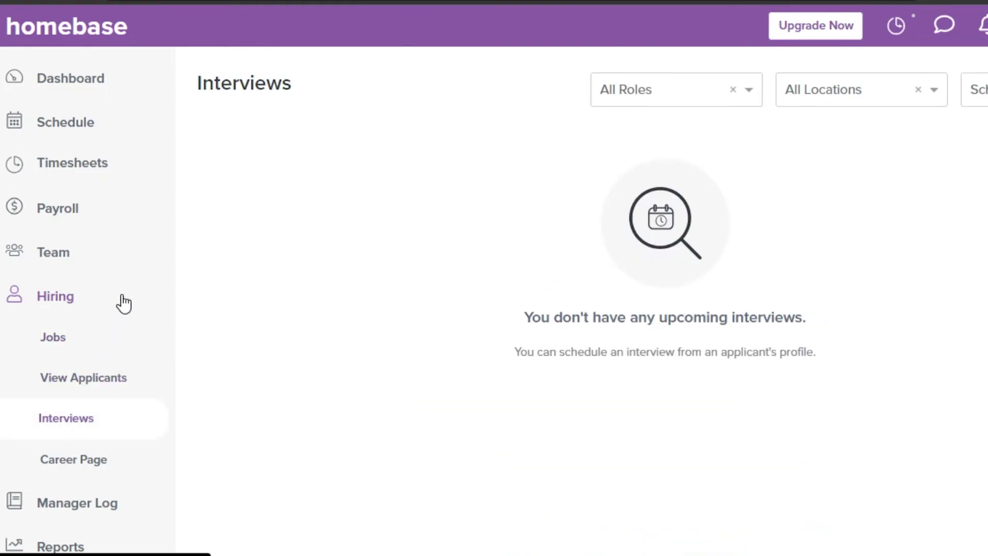
click(62, 314)
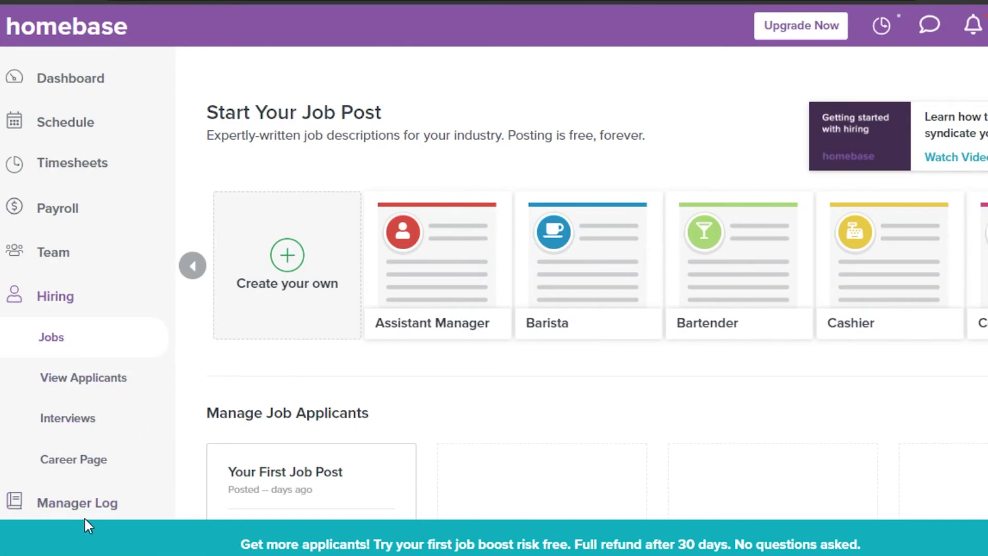
click(84, 502)
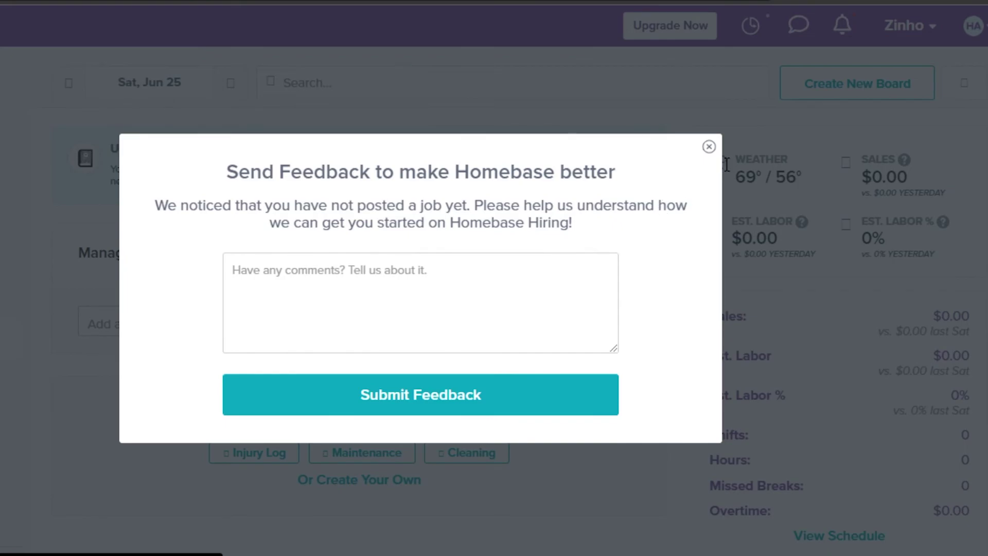
Close the Send Feedback prompt to reveal the Manager Log dashboard for Sat, Jun 25.
click(709, 148)
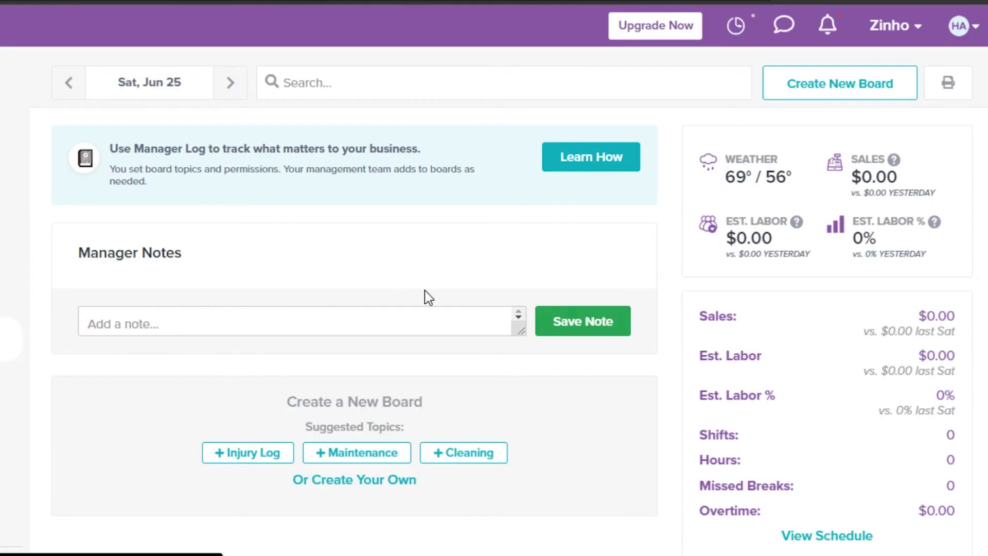